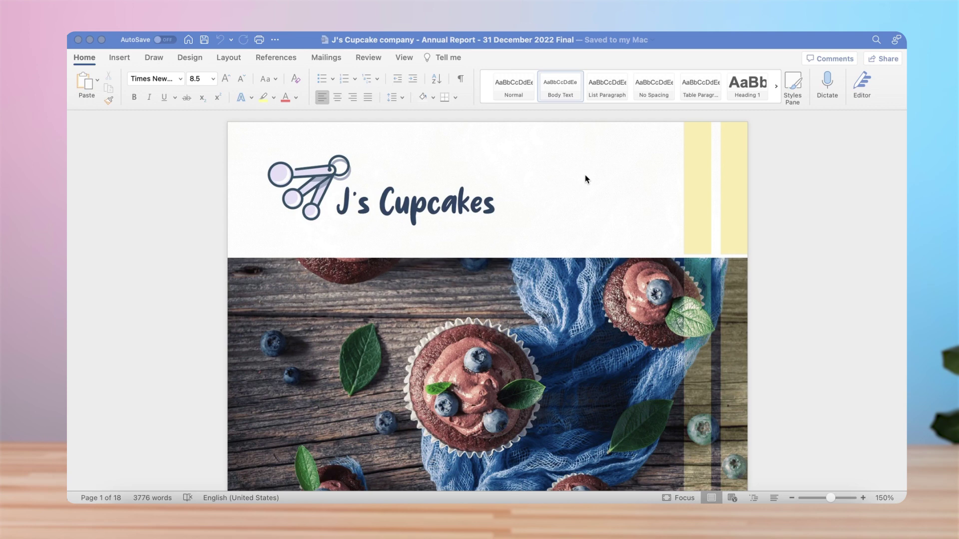
scroll(586, 178, "down", 2)
scroll(585, 179, "down", 5)
scroll(585, 179, "down", 5)
scroll(585, 179, "down", 2)
scroll(585, 179, "down", 4)
scroll(585, 174, "down", 1)
scroll(584, 174, "down", 2)
scroll(584, 174, "down", 1)
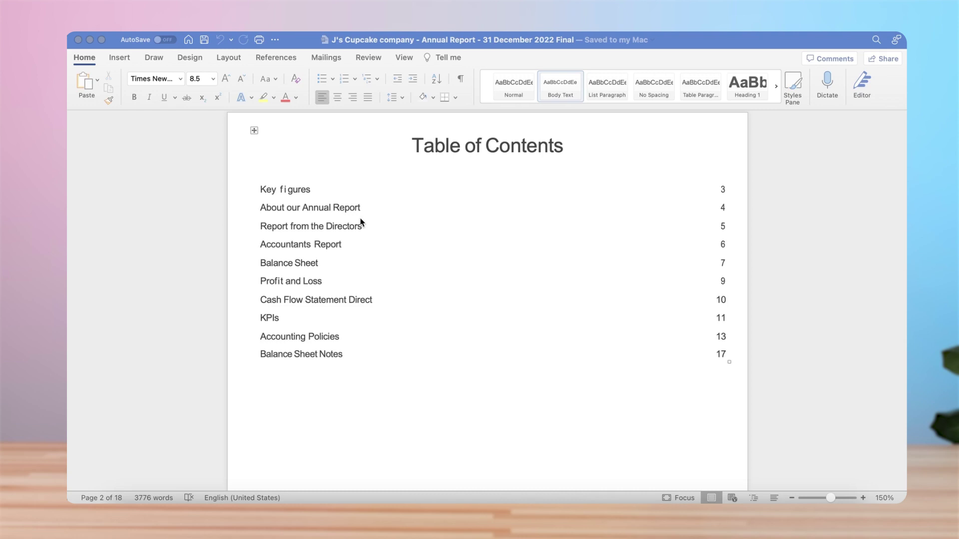
Search the document for "j's cupcake company" and jump to its first footer match
left_click(400, 231)
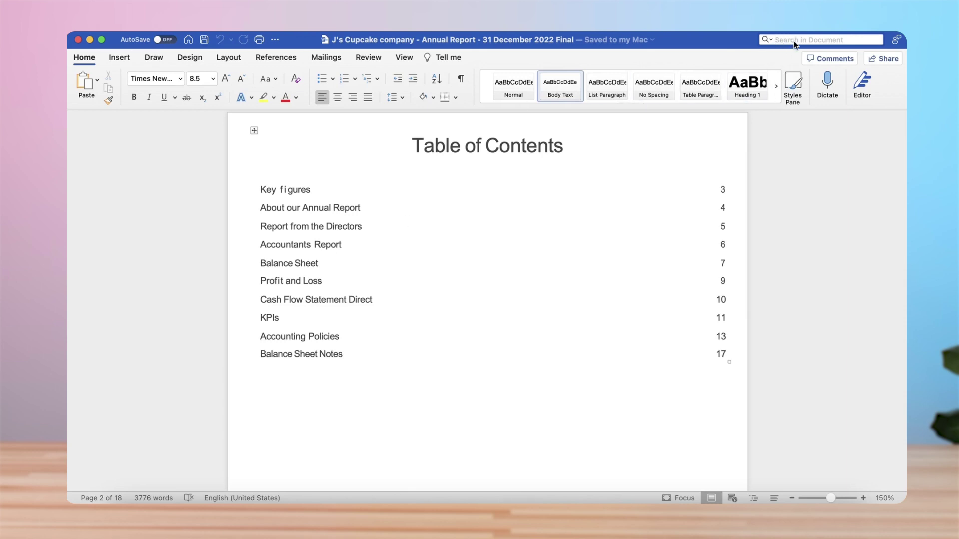
type("j's ")
type("cupcake")
key("Return")
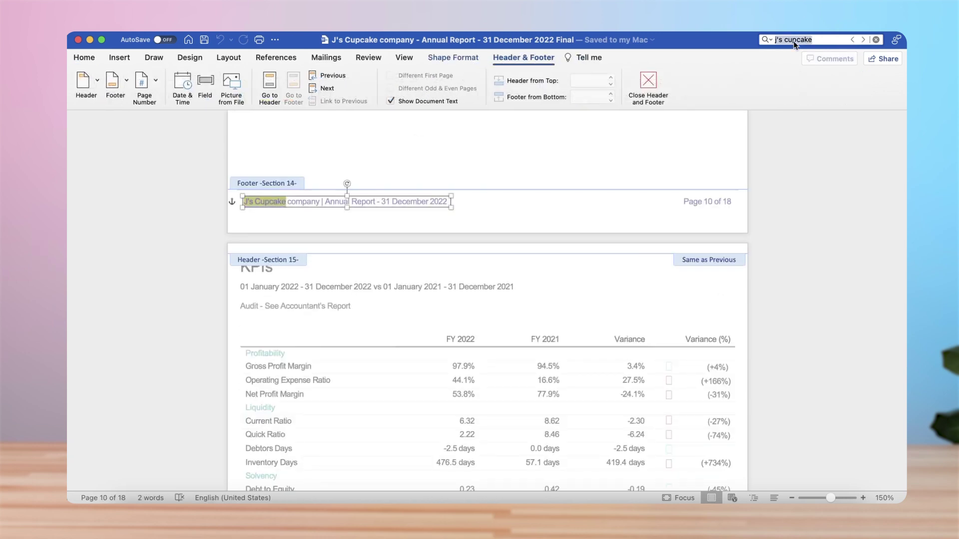
type(" comp")
type("any")
key("Return")
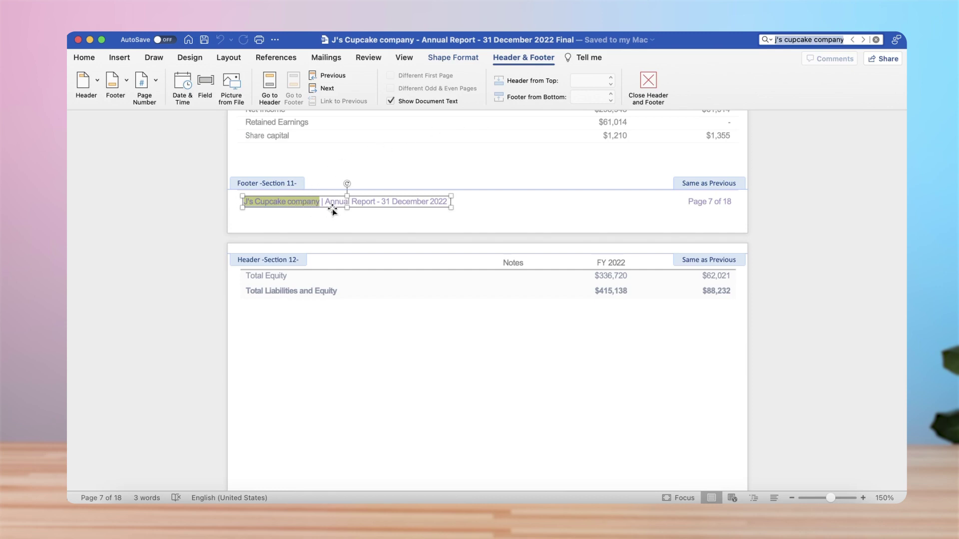
Step through the three footer matches and bring up the list/replace options
left_click(863, 40)
left_click(863, 40)
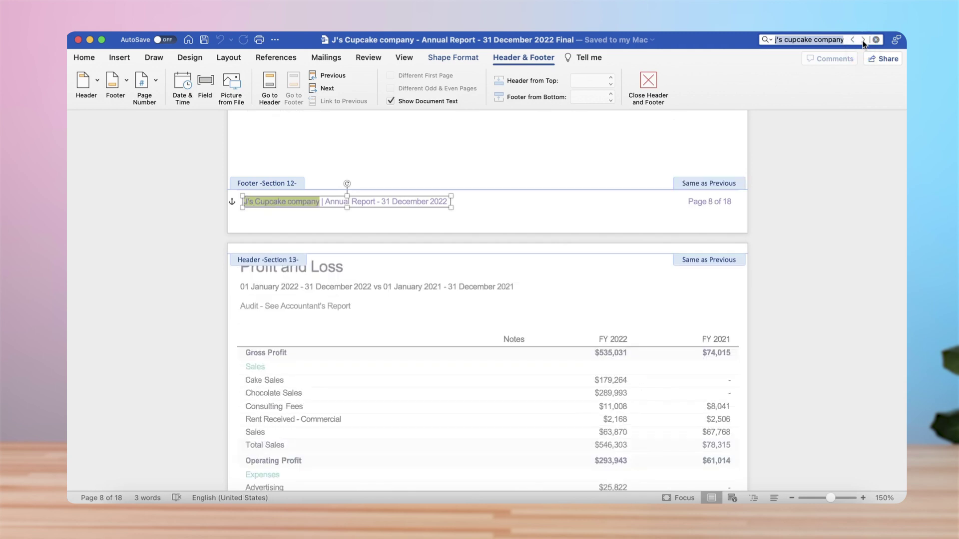
left_click(863, 40)
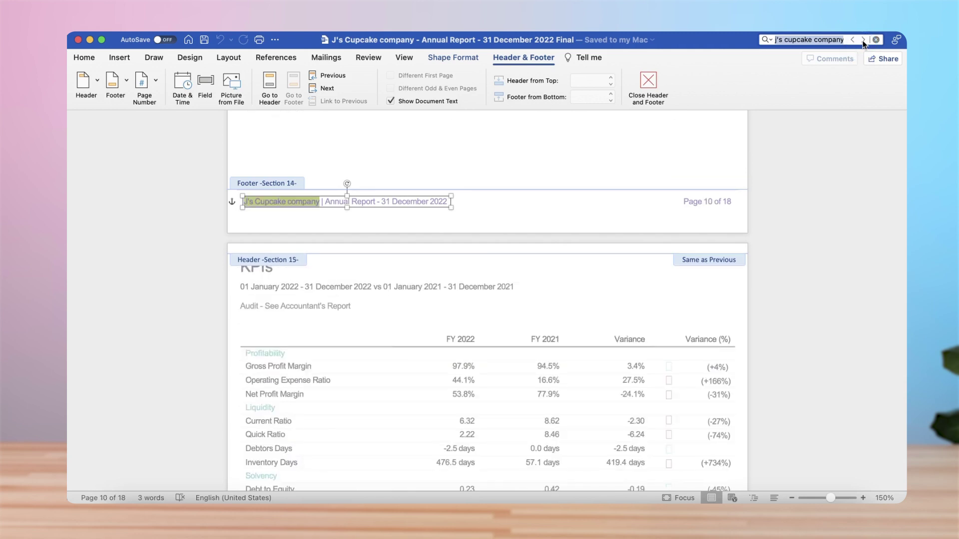
left_click(771, 40)
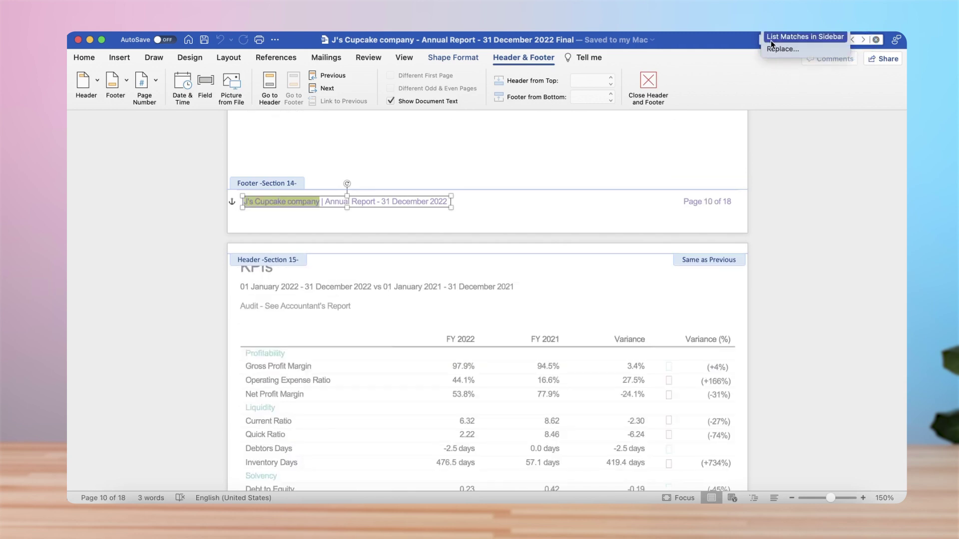
List the matches in the sidebar and jump between the listed footer results
left_click(798, 37)
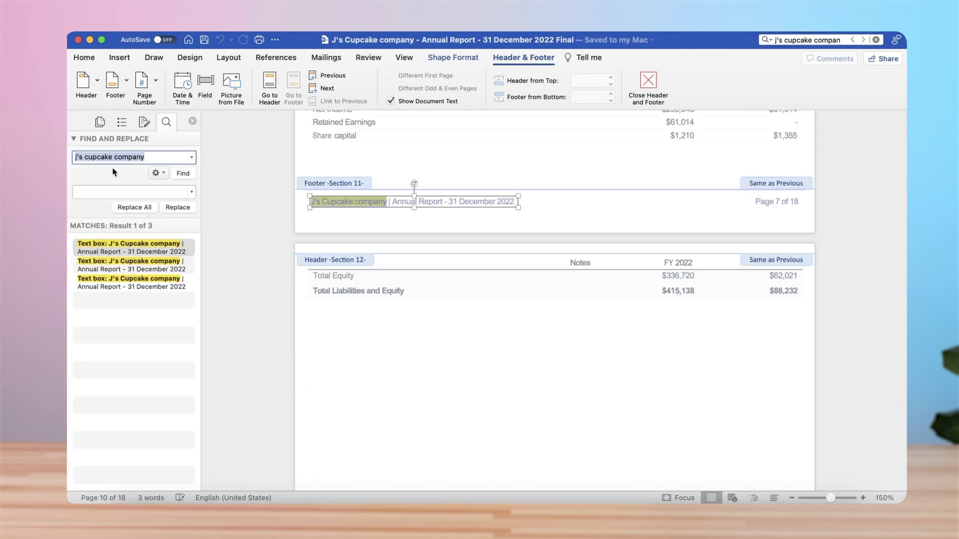
left_click(112, 268)
left_click(119, 283)
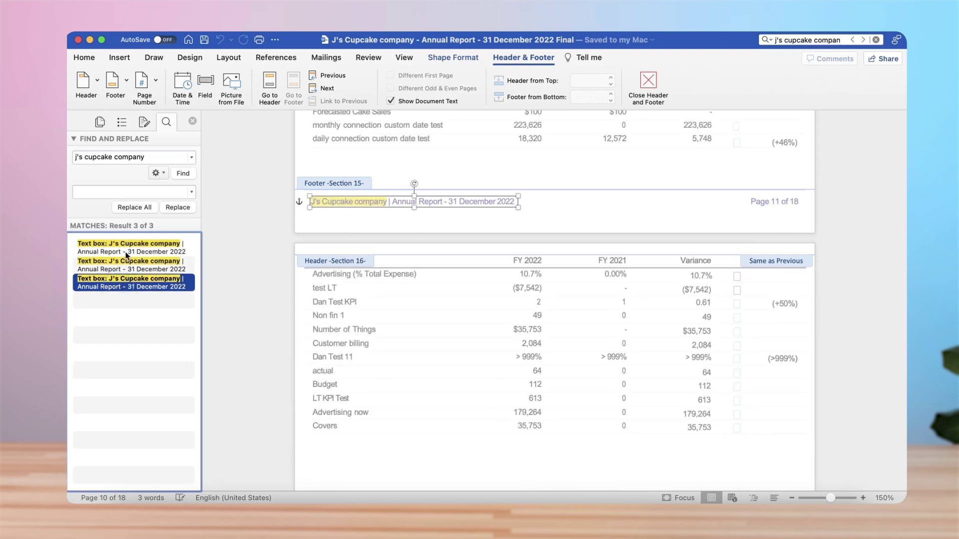
left_click(124, 250)
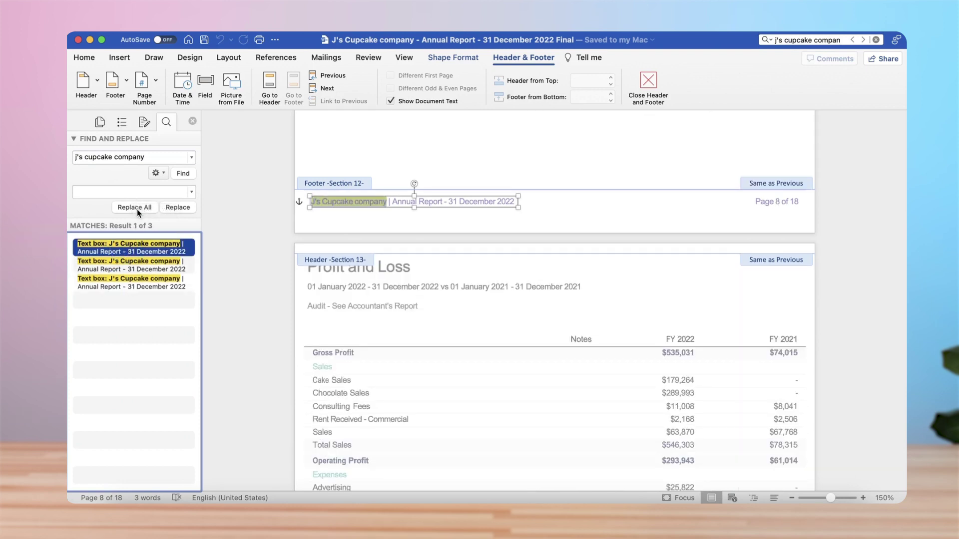
Replace the current match with "Dorothy's", leaving two footer matches
left_click(167, 192)
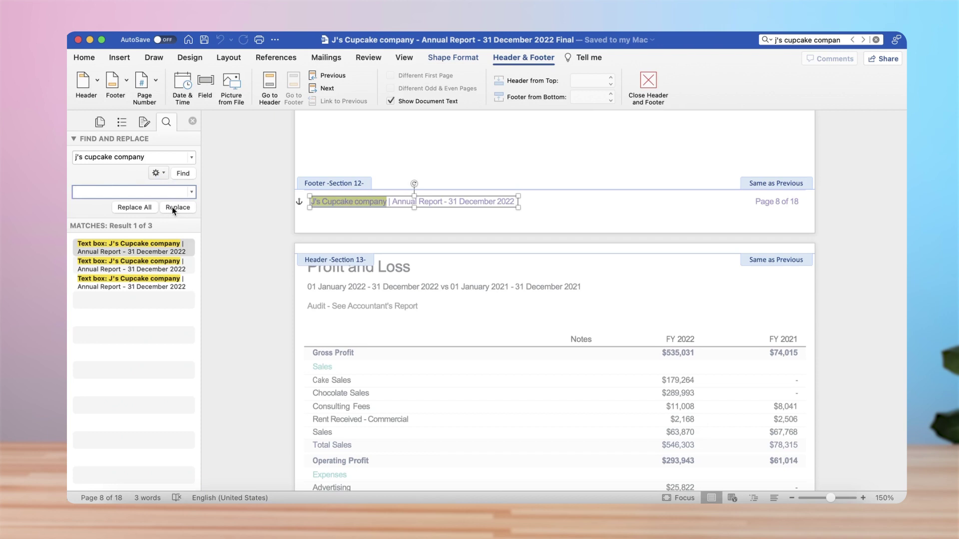
left_click(173, 209)
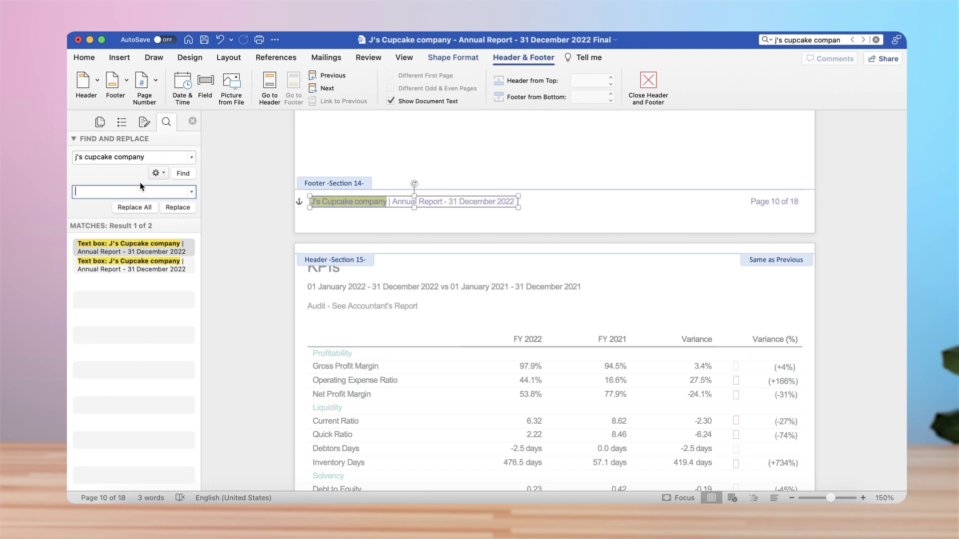
type("Dorothy's ")
type("Dresses")
Replace all remaining "j's cupcake company" matches with "Dorothy's Dresses"
left_click_drag(146, 157, 84, 157)
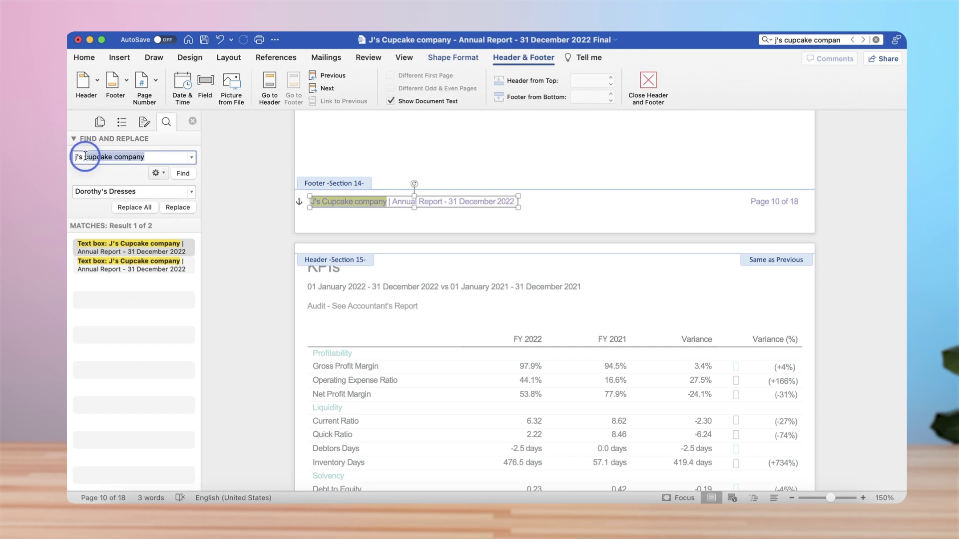
left_click(141, 190)
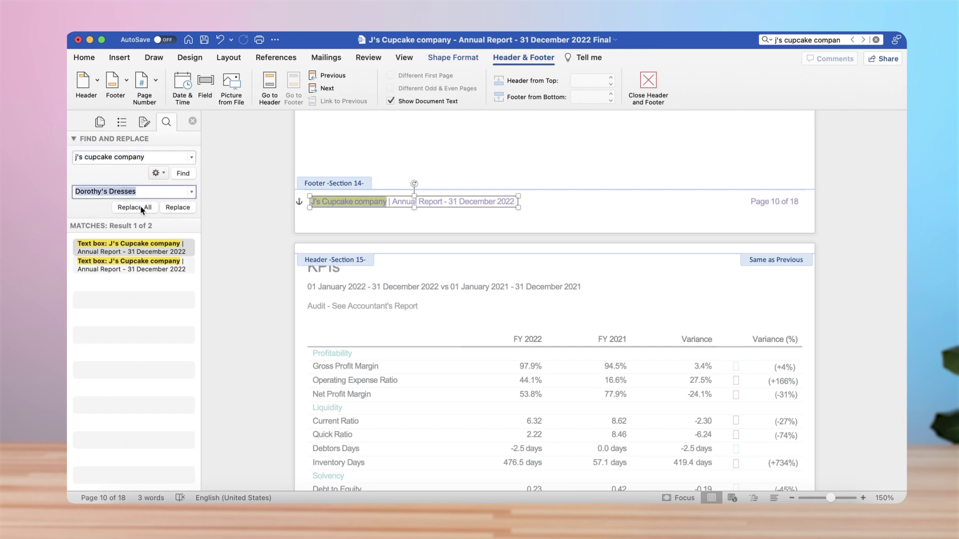
left_click(140, 207)
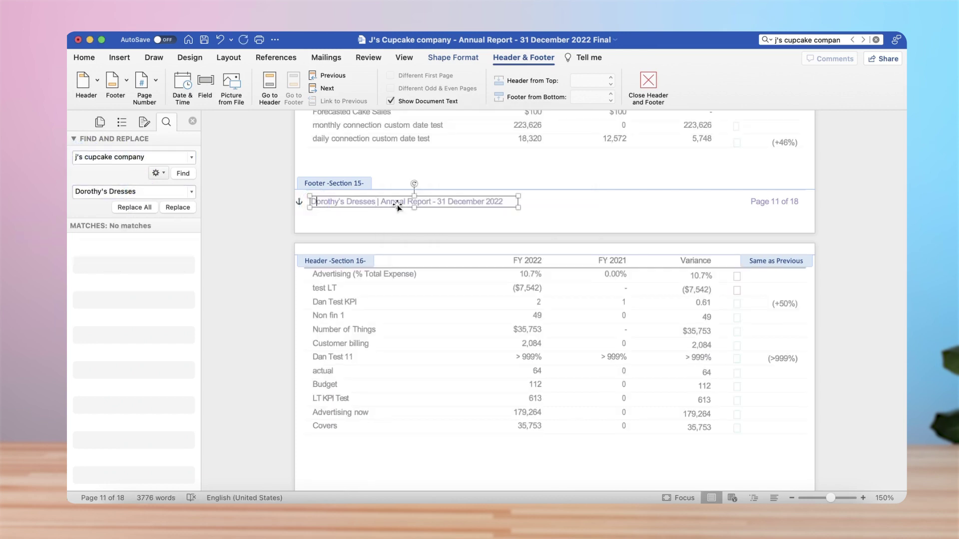
scroll(438, 359, "down", 3)
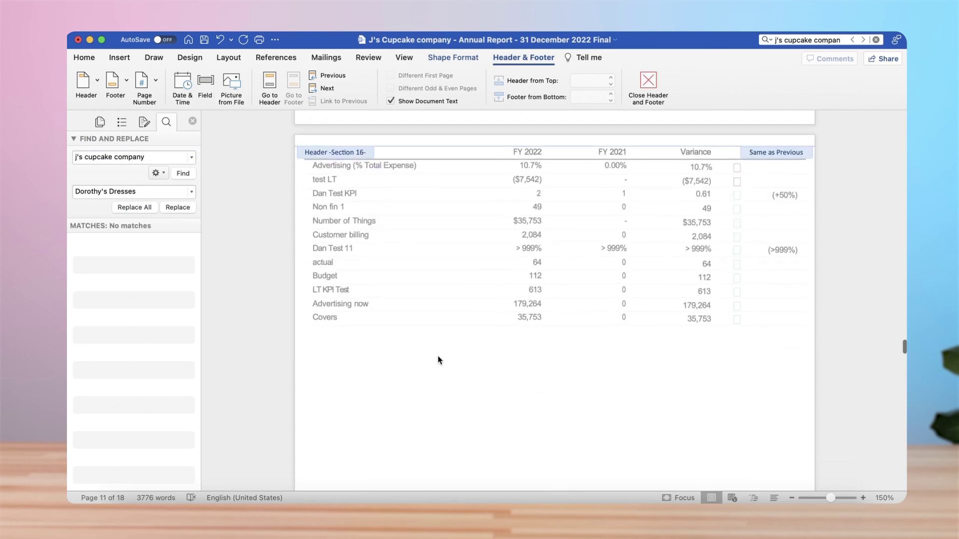
scroll(412, 342, "up", 15)
scroll(578, 392, "up", 15)
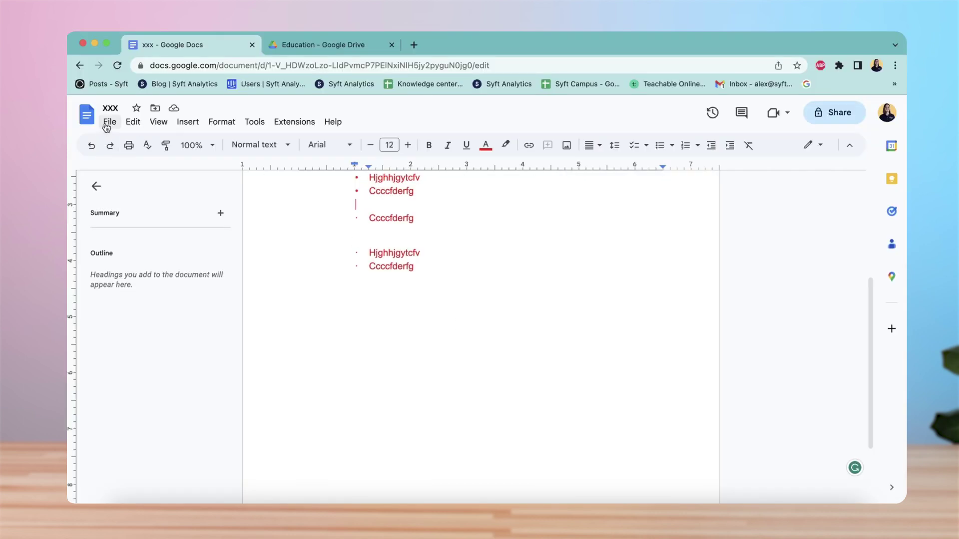
Switch to the course document and start an in-document search with Cmd+F
left_click(110, 123)
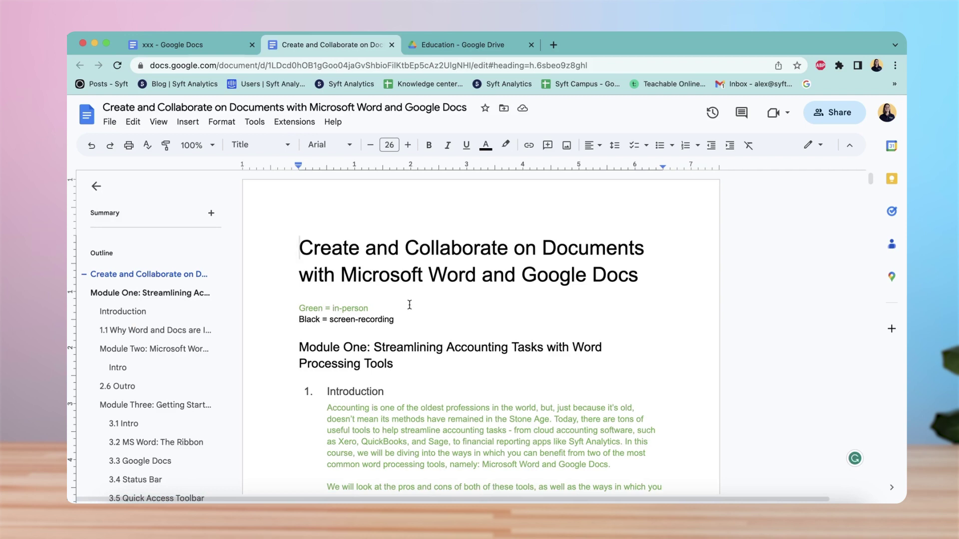
scroll(409, 305, "down", 3)
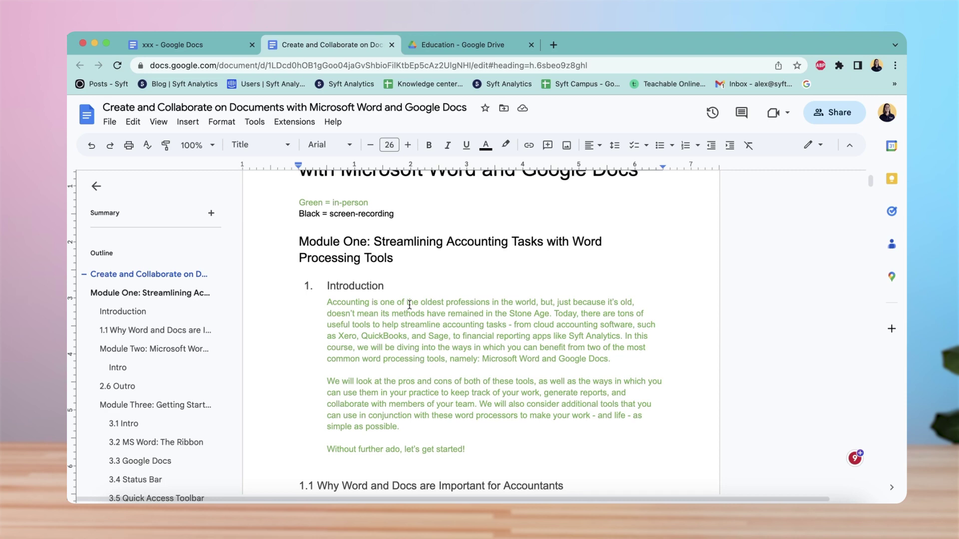
key("ctrl+f")
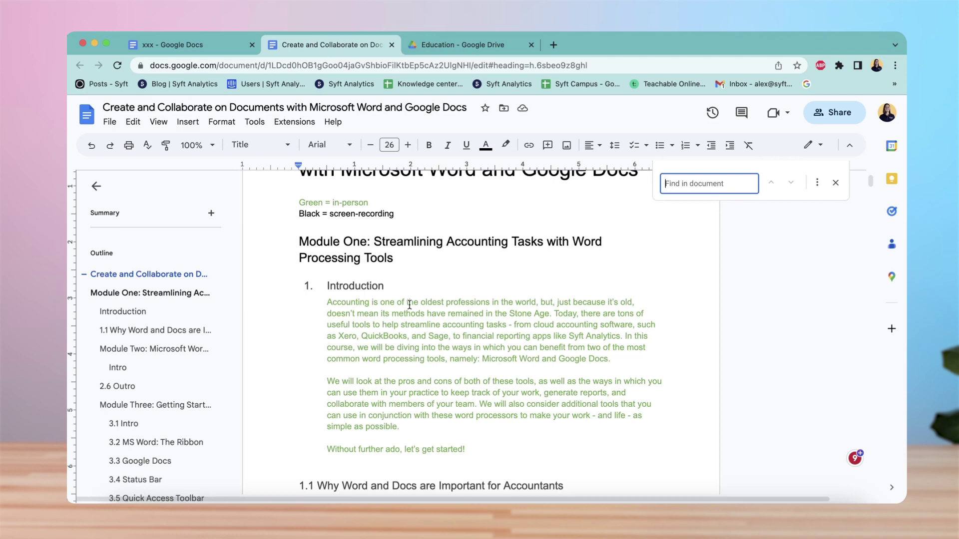
type("google docs")
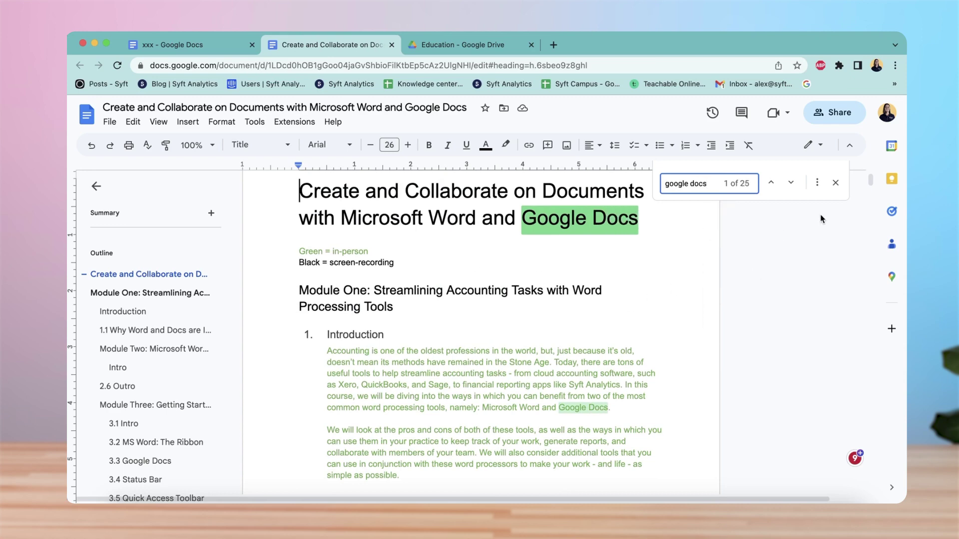
Step through "google docs" matches to 4 of 25 and bring up Find and replace
left_click(792, 183)
left_click(792, 183)
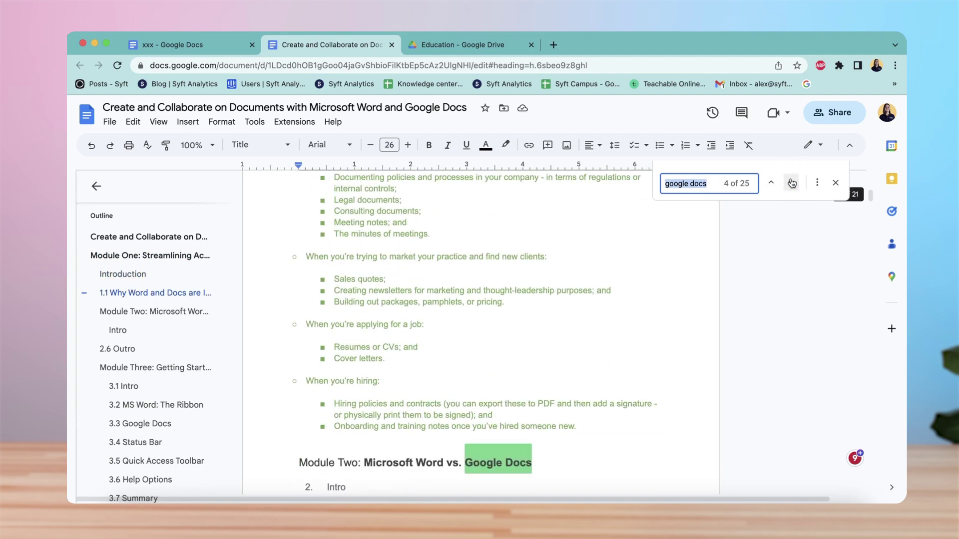
left_click(816, 183)
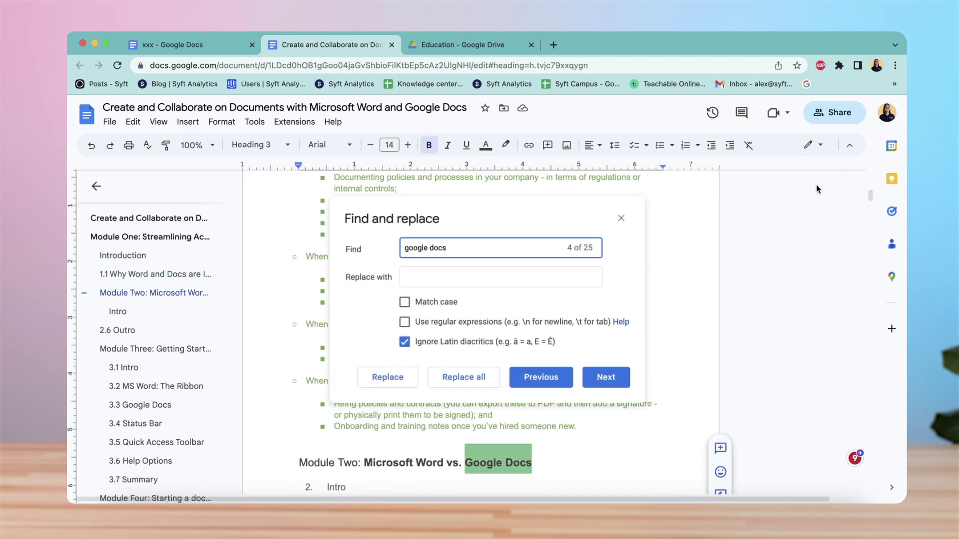
left_click(448, 281)
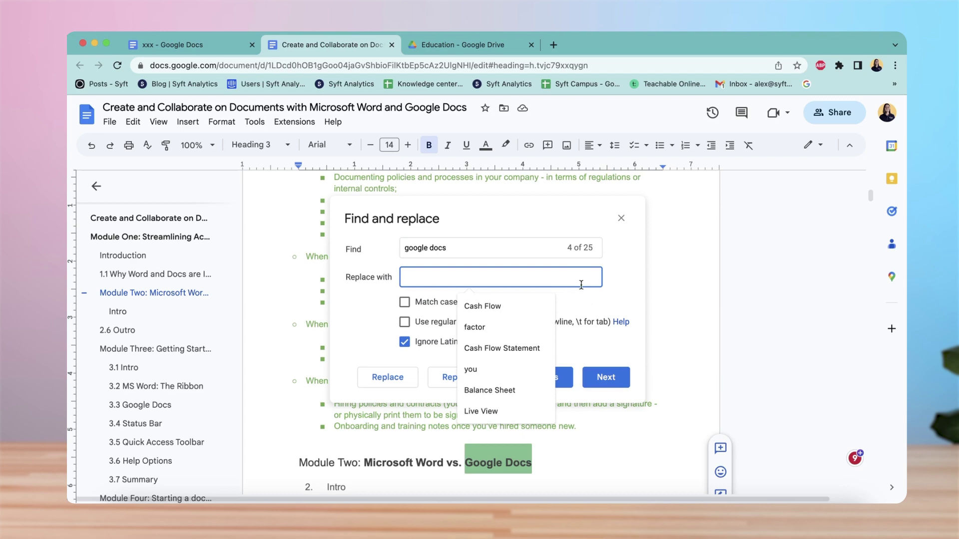
type("xxx")
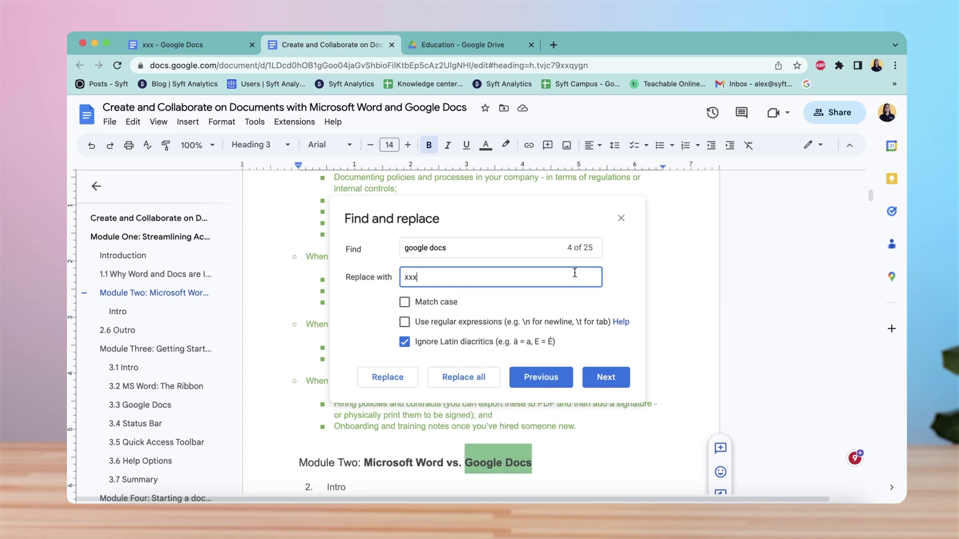
key("BackSpace")
key("BackSpace")
key("BackSpace")
left_click(406, 248)
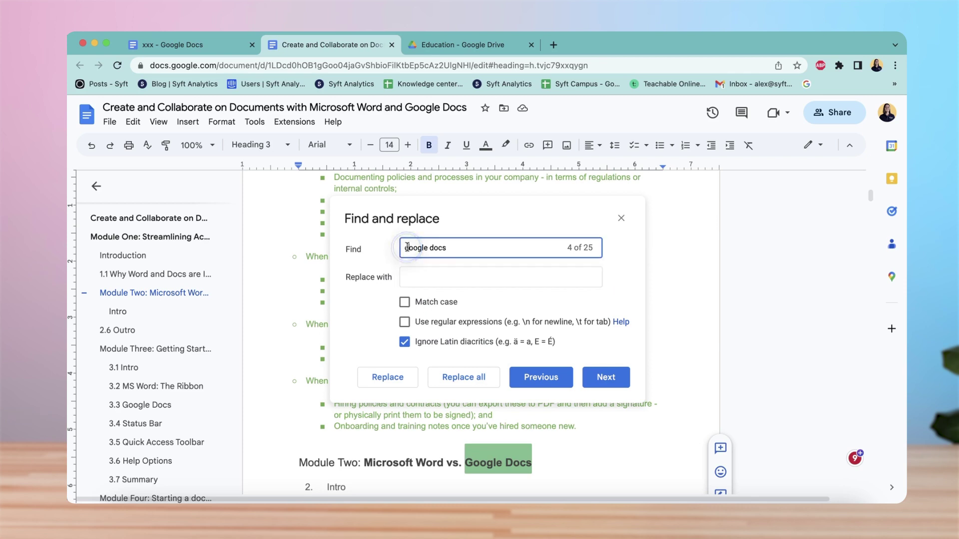
key("Return")
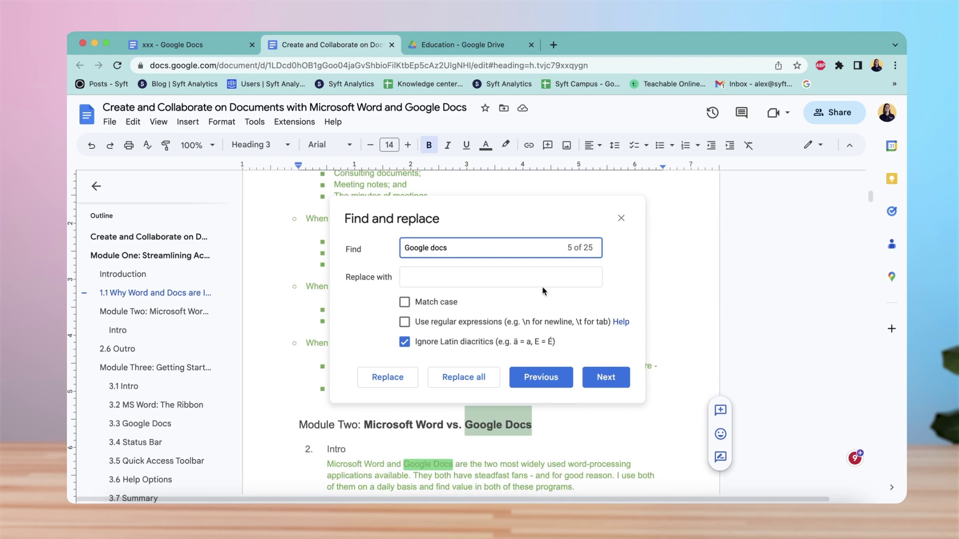
left_click(445, 279)
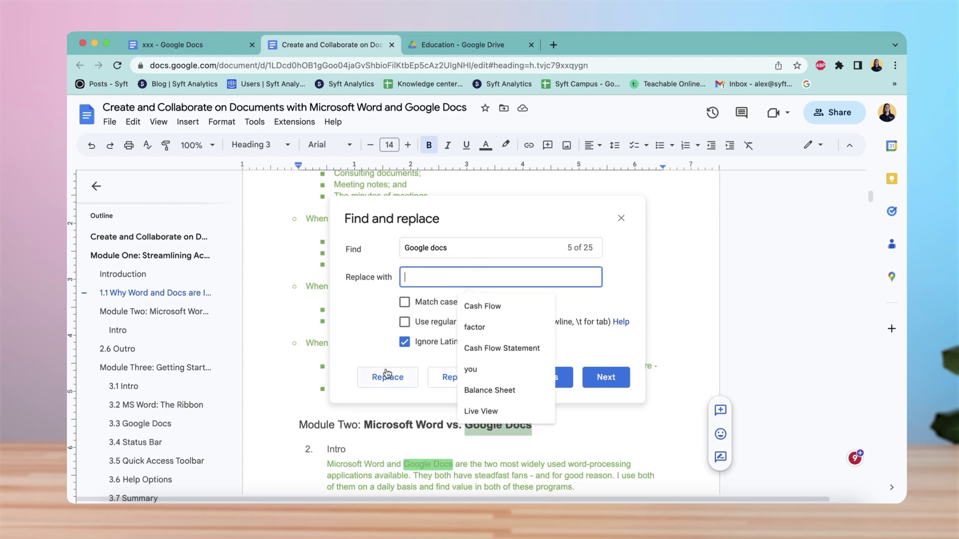
left_click(350, 333)
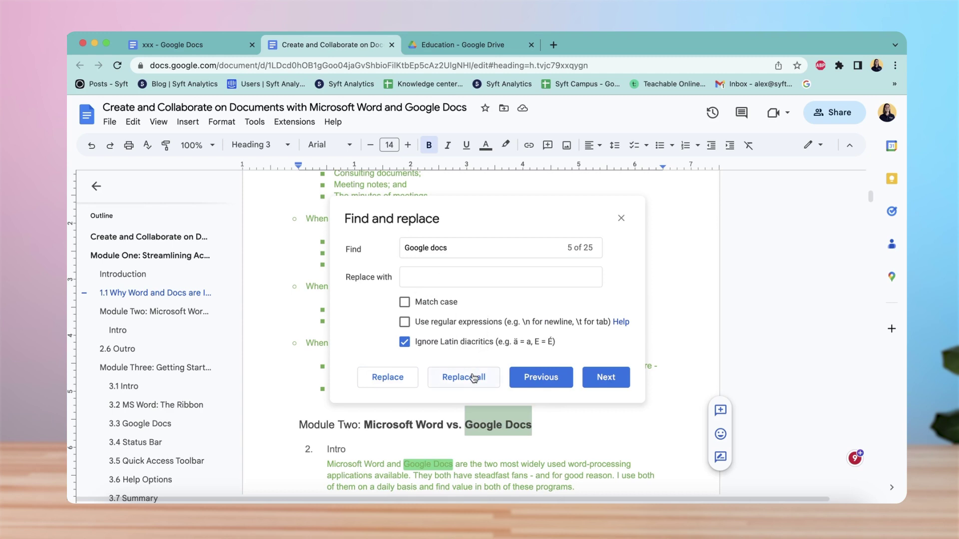